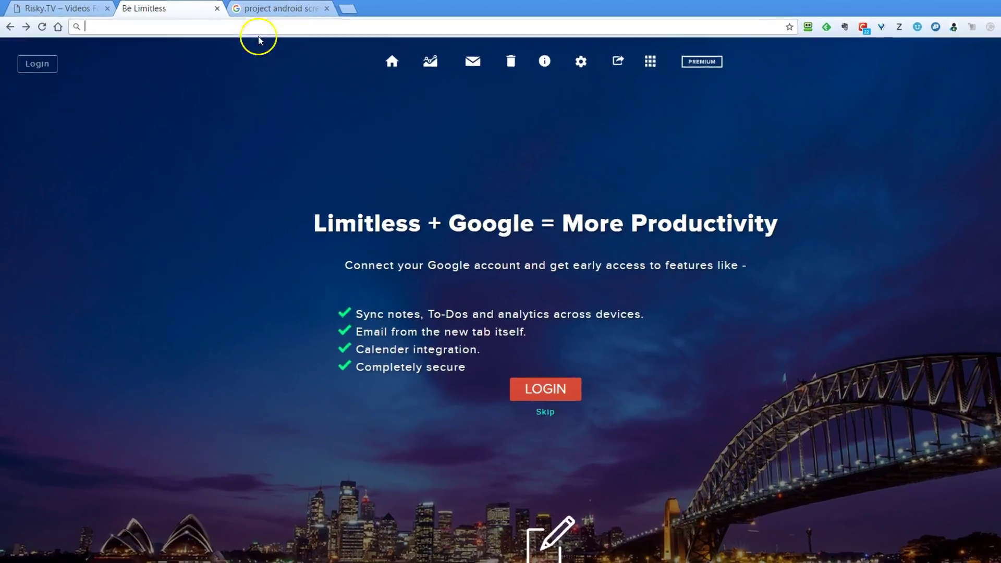
View the search results on projecting an Android screen to a laptop and launch Vysor from Chrome's apps page
{"action": "left_click", "coordinate": [255, 7]}
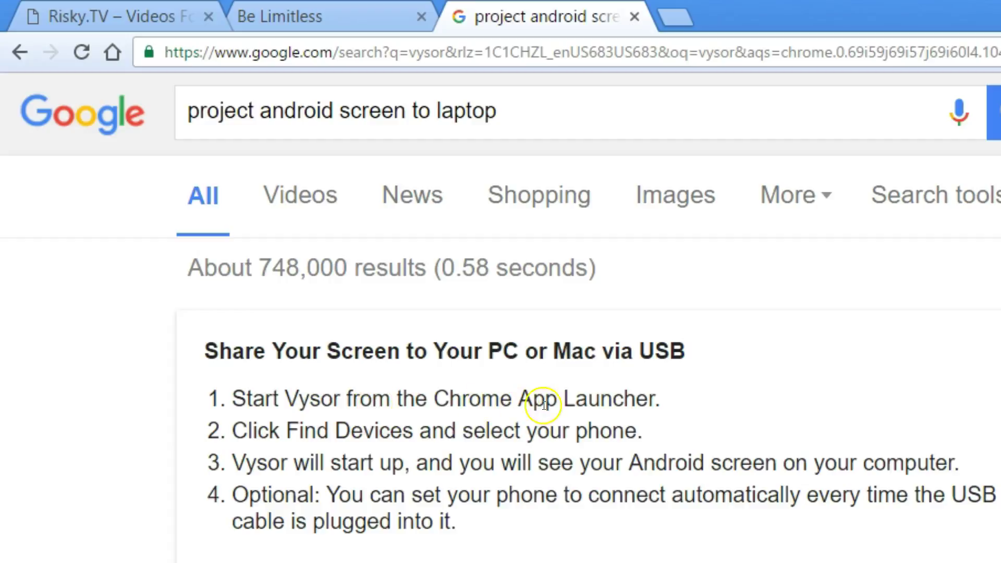
{"action": "left_click", "coordinate": [335, 12]}
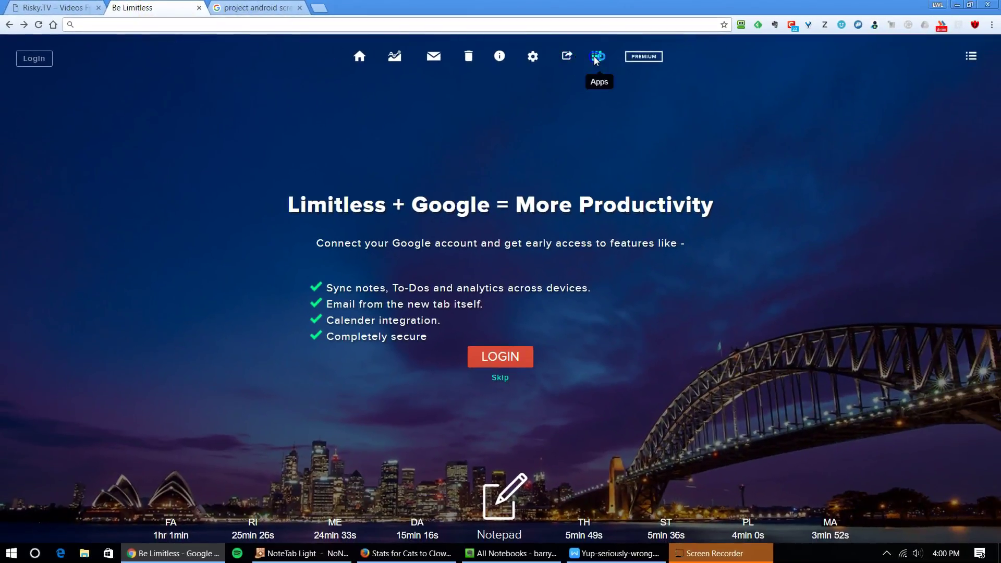
{"action": "left_click", "coordinate": [595, 60]}
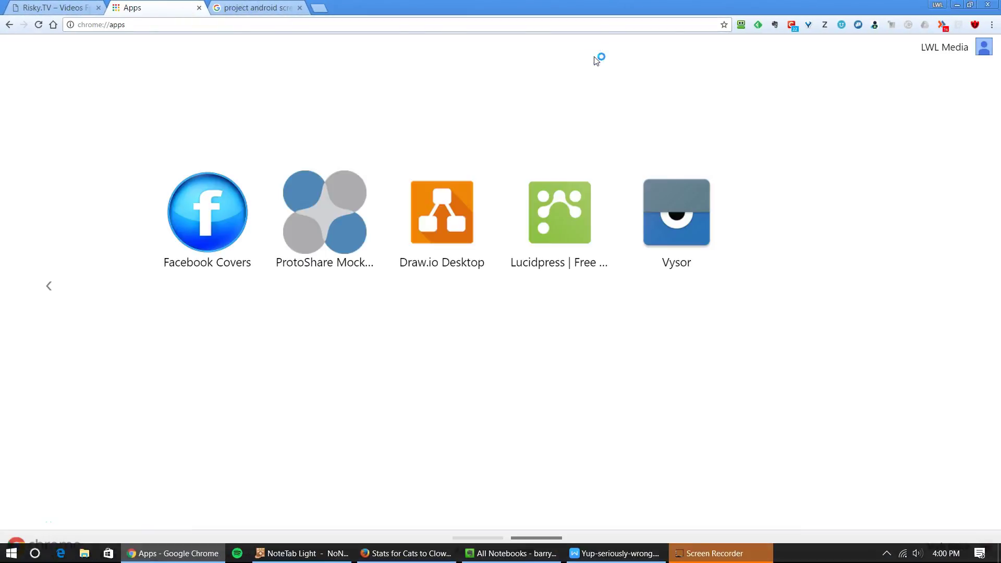
{"action": "left_click", "coordinate": [666, 217]}
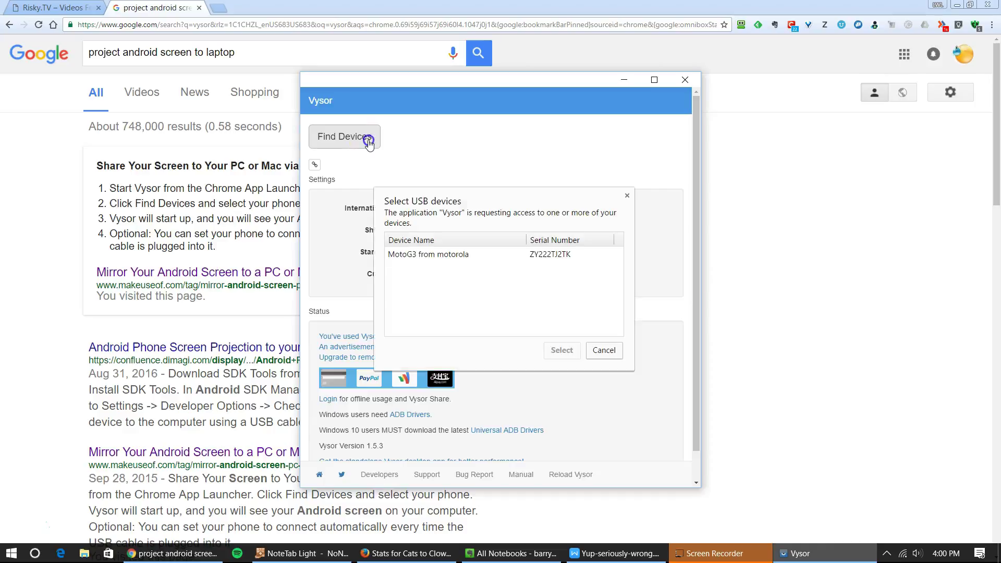
Choose the MotoG3 from motorola among the found USB devices and grant Vysor access to it
{"action": "left_click", "coordinate": [445, 293]}
{"action": "left_click", "coordinate": [417, 265]}
{"action": "left_click", "coordinate": [418, 265]}
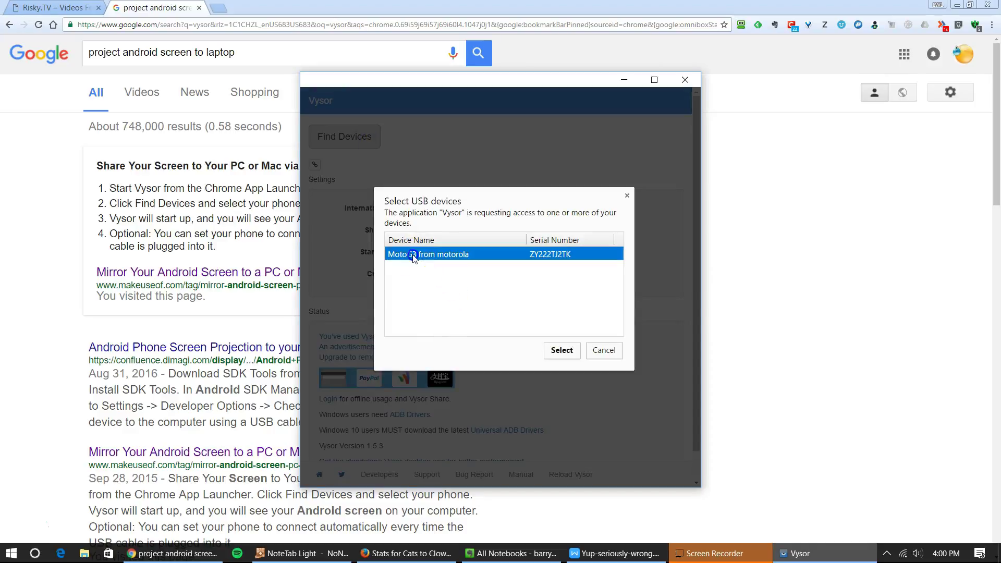
{"action": "left_click", "coordinate": [562, 350]}
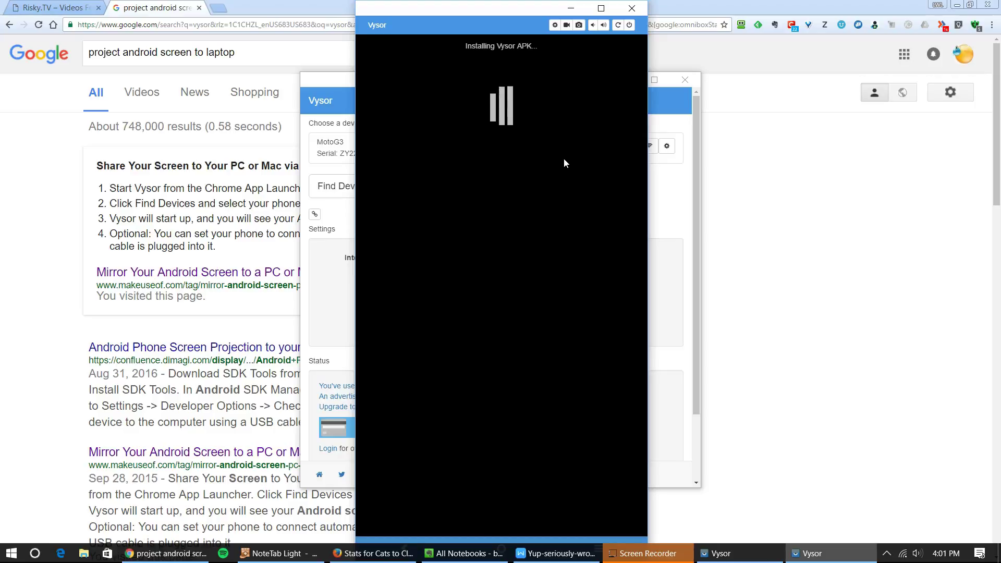
Close the phone viewing window and try again to connect the MotoG3 by searching for USB devices
{"action": "left_click", "coordinate": [631, 9]}
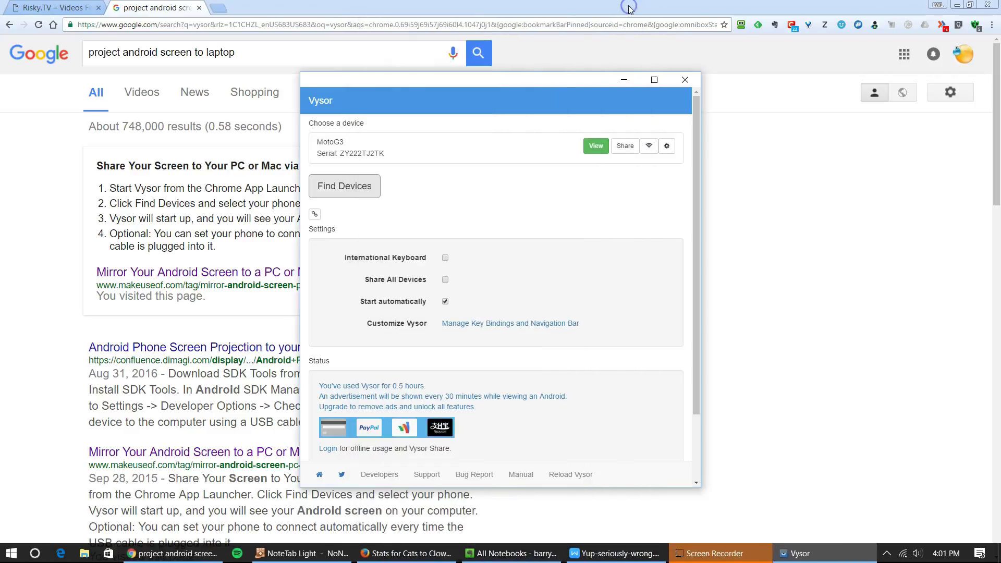
{"action": "left_click", "coordinate": [334, 194]}
{"action": "left_click", "coordinate": [425, 255]}
{"action": "left_click", "coordinate": [562, 350]}
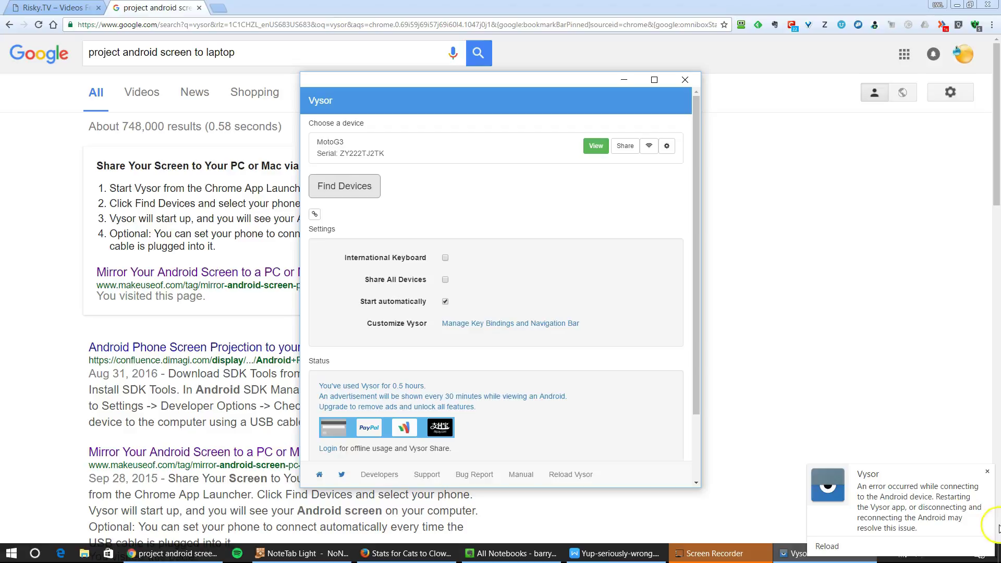
{"action": "left_click", "coordinate": [986, 473]}
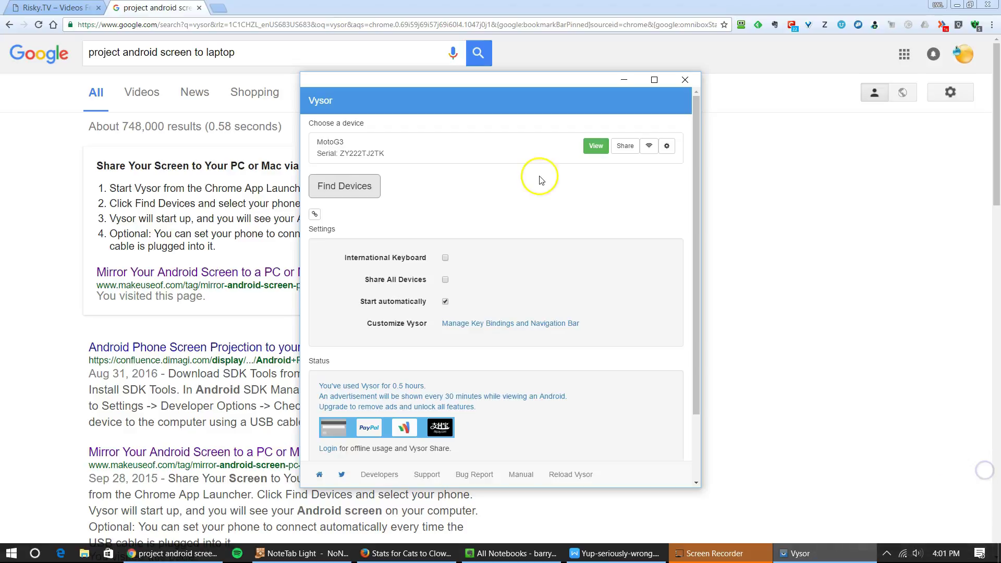
Close Vysor and relaunch it from Chrome's apps page in a new tab
{"action": "left_click", "coordinate": [685, 79]}
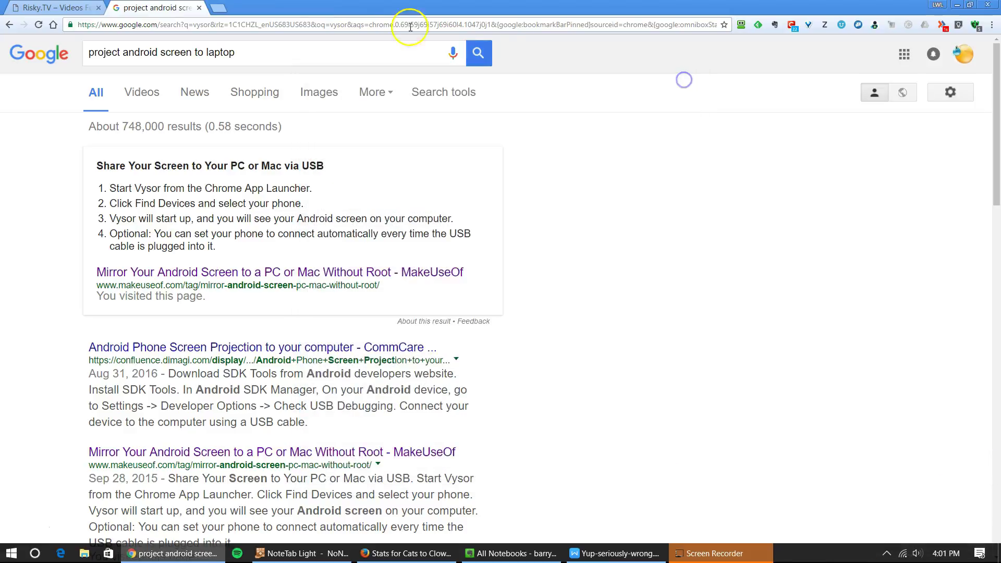
{"action": "left_click", "coordinate": [218, 8]}
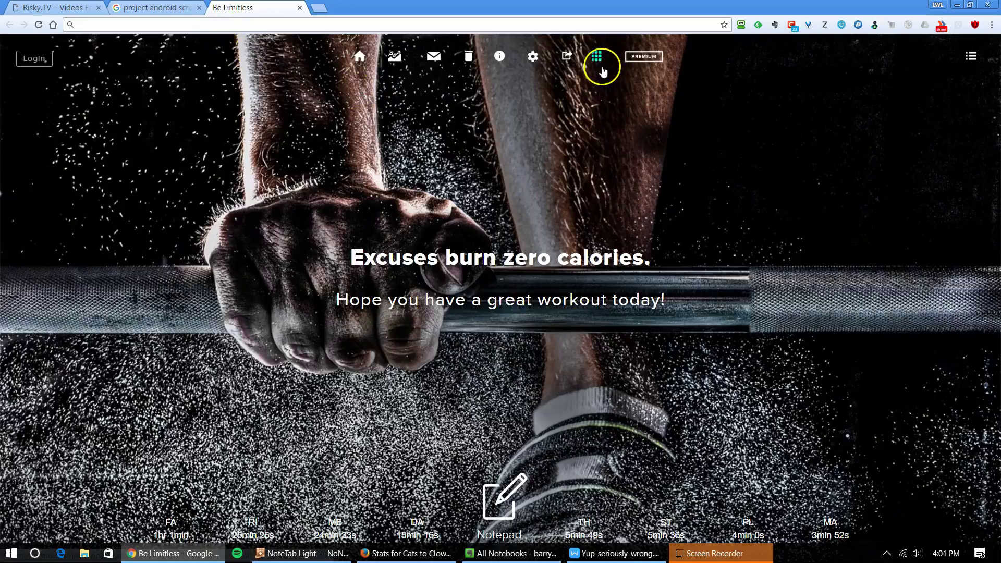
{"action": "left_click", "coordinate": [597, 56]}
{"action": "left_click", "coordinate": [667, 216]}
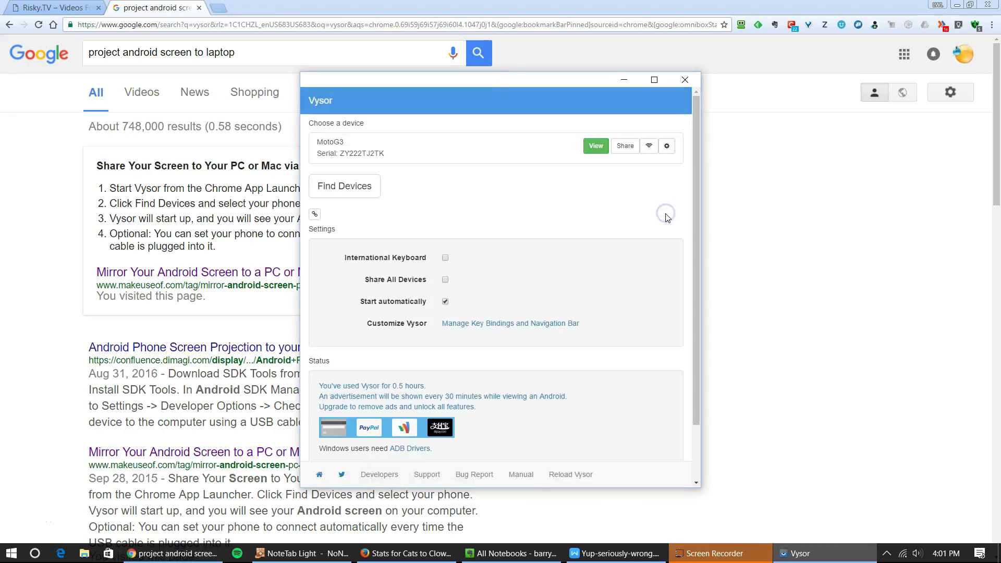
View the MotoG3's screen on the computer and leave the advertisement for the phone's home screen
{"action": "left_click", "coordinate": [590, 149]}
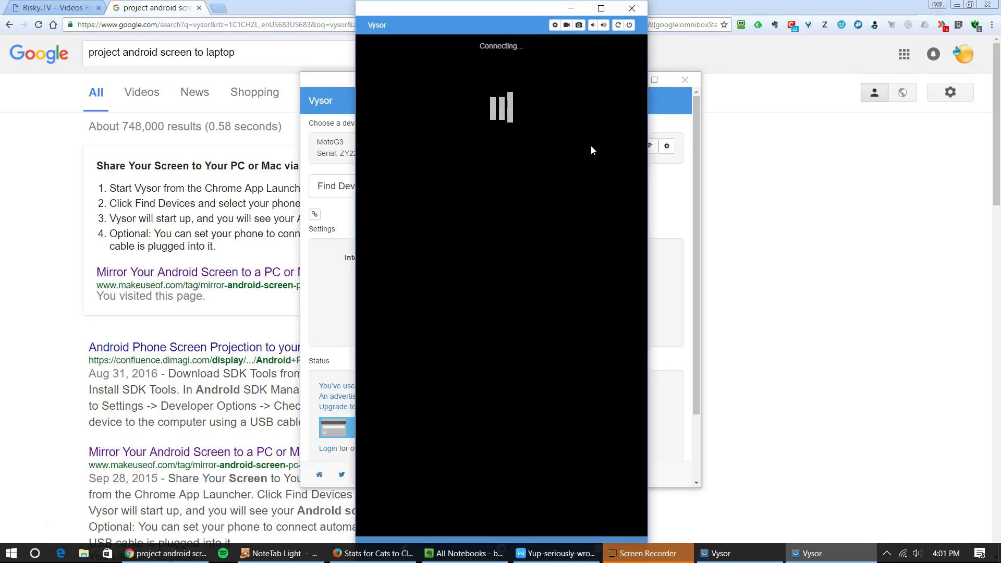
{"action": "left_click", "coordinate": [16, 553]}
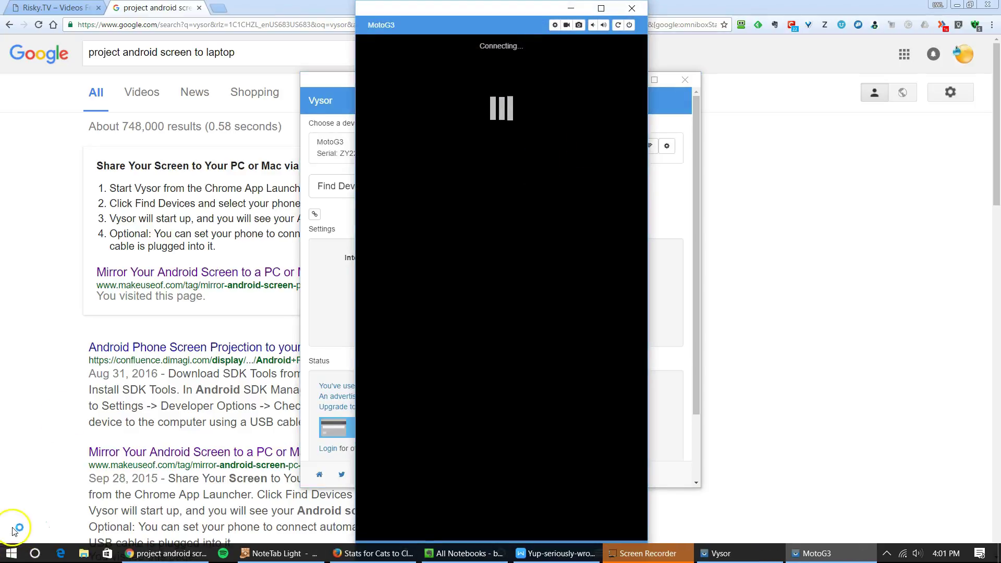
{"action": "left_click", "coordinate": [537, 232]}
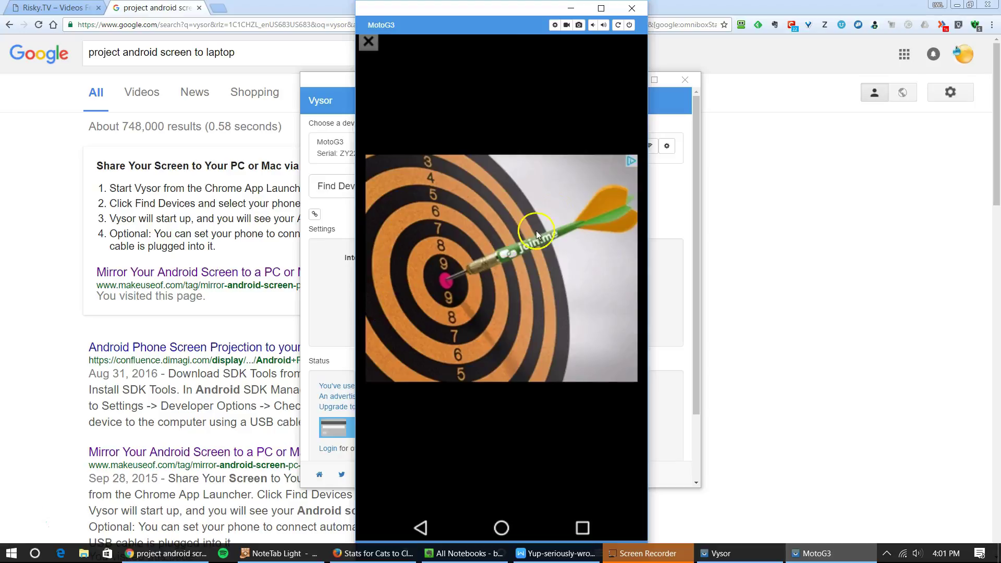
{"action": "left_click", "coordinate": [501, 528]}
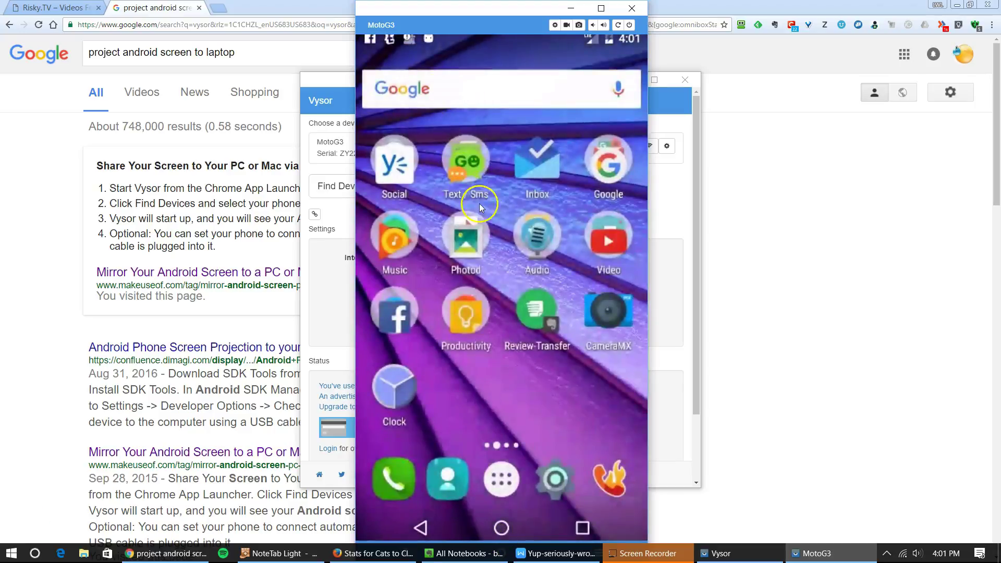
Browse the mirrored phone to its Google feed page and return to the main home screen
{"action": "scroll", "coordinate": [493, 242], "scroll_direction": "up", "scroll_amount": 1}
{"action": "scroll", "coordinate": [492, 243], "scroll_direction": "down", "scroll_amount": 2}
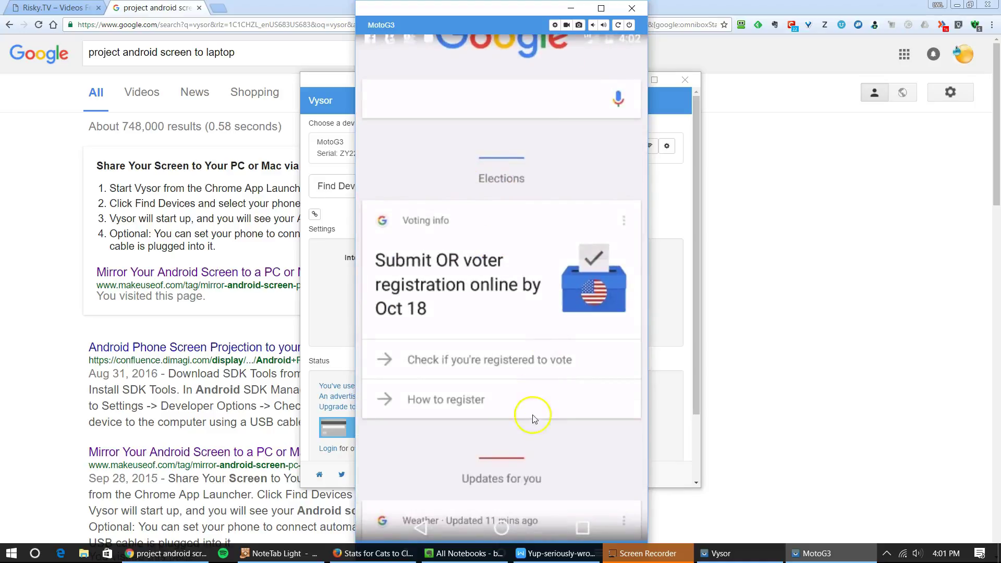
{"action": "left_click", "coordinate": [501, 528]}
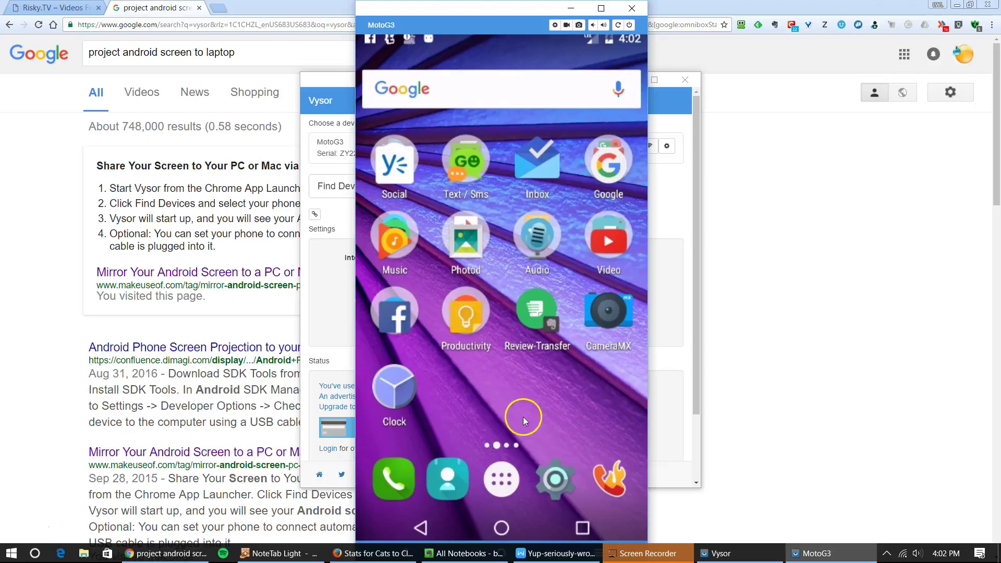
Open the phone's Settings, view the Memory page and return to the settings list
{"action": "left_click", "coordinate": [549, 481]}
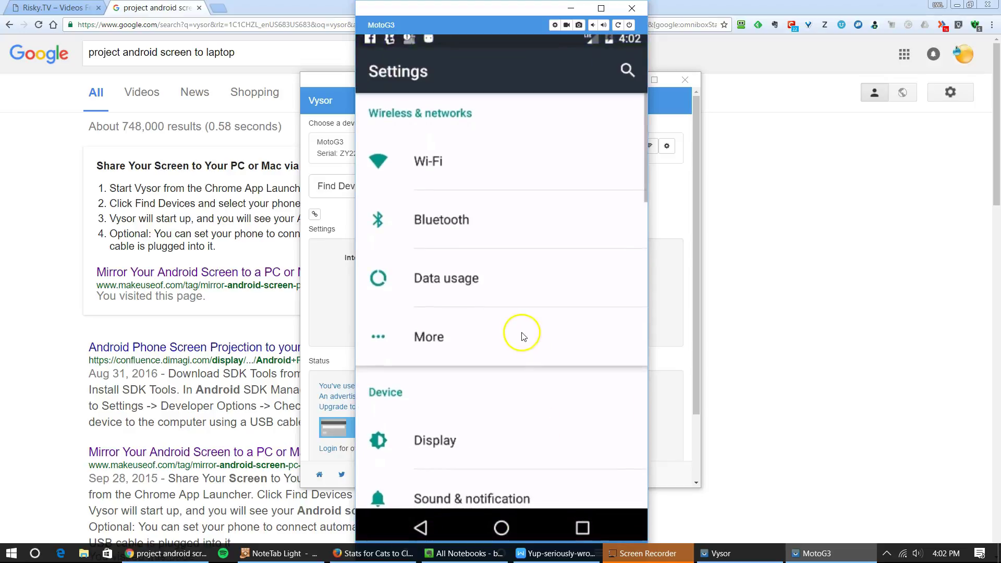
{"action": "scroll", "coordinate": [524, 336], "scroll_direction": "down", "scroll_amount": 5}
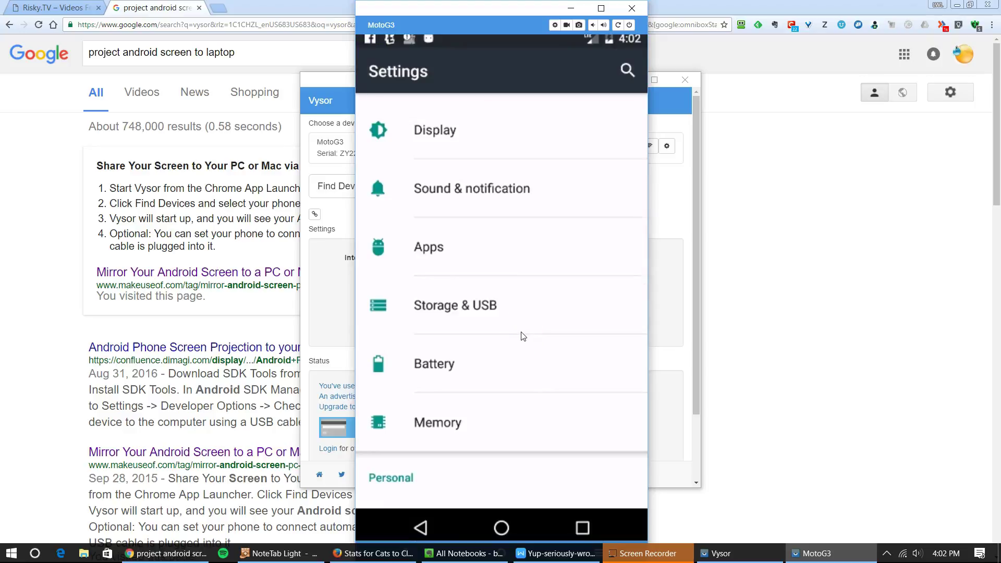
{"action": "scroll", "coordinate": [522, 335], "scroll_direction": "down", "scroll_amount": 2}
{"action": "left_click", "coordinate": [454, 292]}
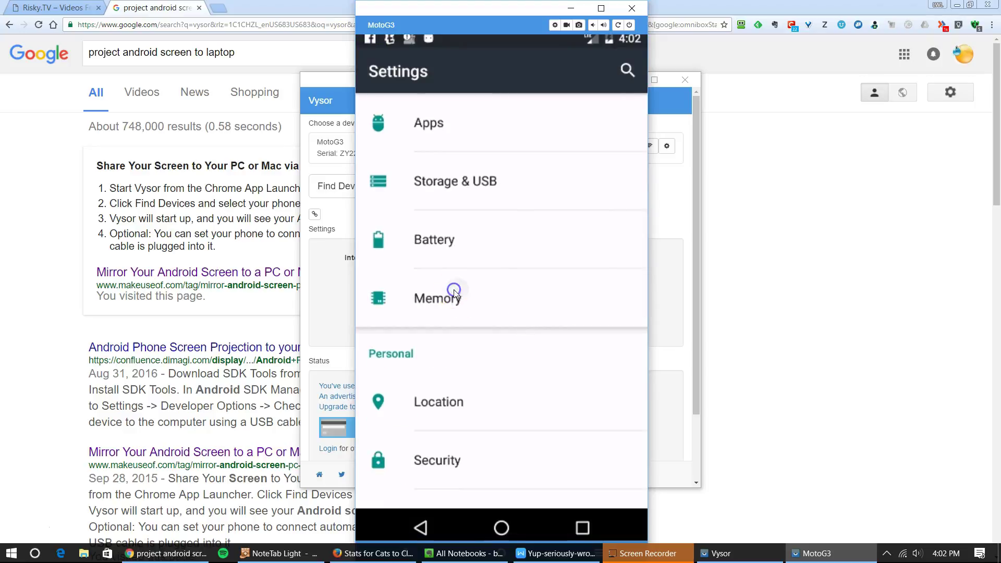
{"action": "left_click", "coordinate": [383, 99]}
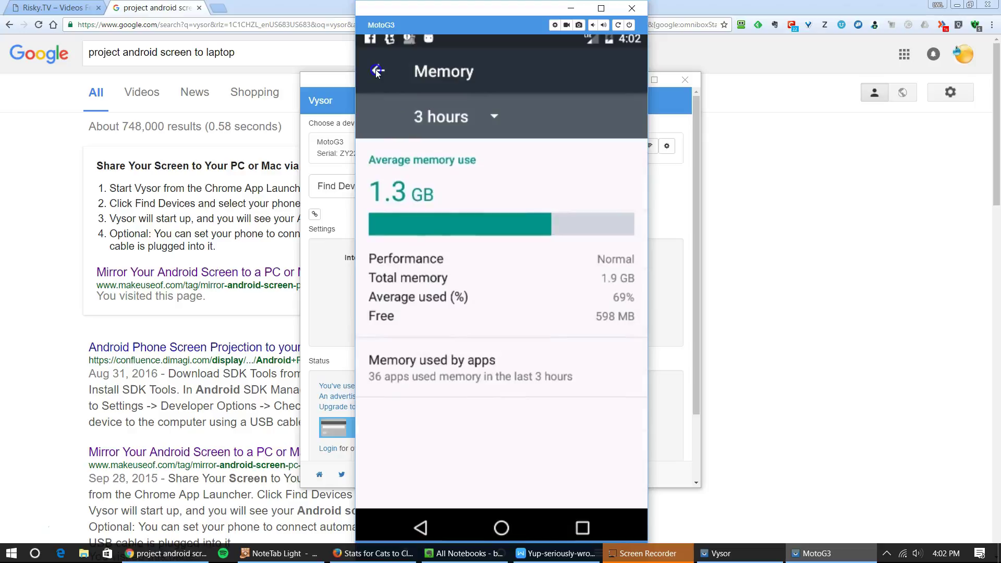
View the phone's Display settings and return to its home screen
{"action": "scroll", "coordinate": [471, 230], "scroll_direction": "up", "scroll_amount": 3}
{"action": "scroll", "coordinate": [472, 230], "scroll_direction": "down", "scroll_amount": 1}
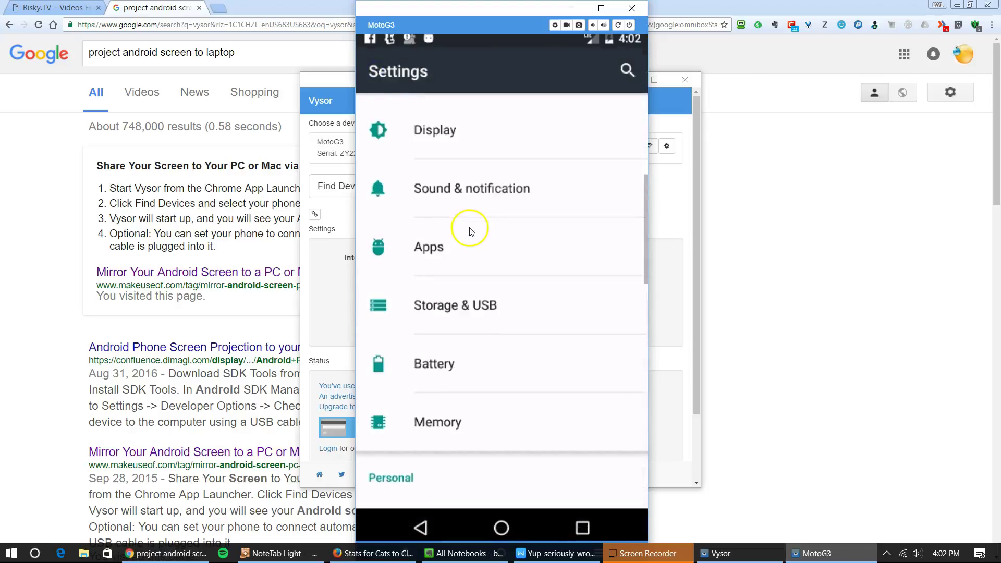
{"action": "left_click", "coordinate": [441, 129]}
{"action": "scroll", "coordinate": [429, 235], "scroll_direction": "down", "scroll_amount": 1}
{"action": "scroll", "coordinate": [430, 237], "scroll_direction": "up", "scroll_amount": 1}
{"action": "left_click", "coordinate": [376, 71]}
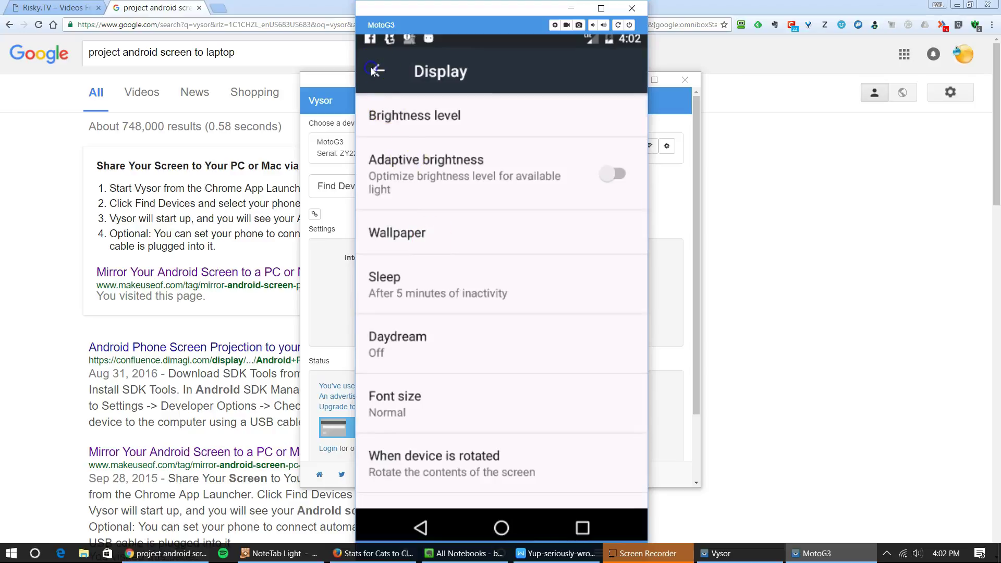
{"action": "left_click", "coordinate": [502, 526]}
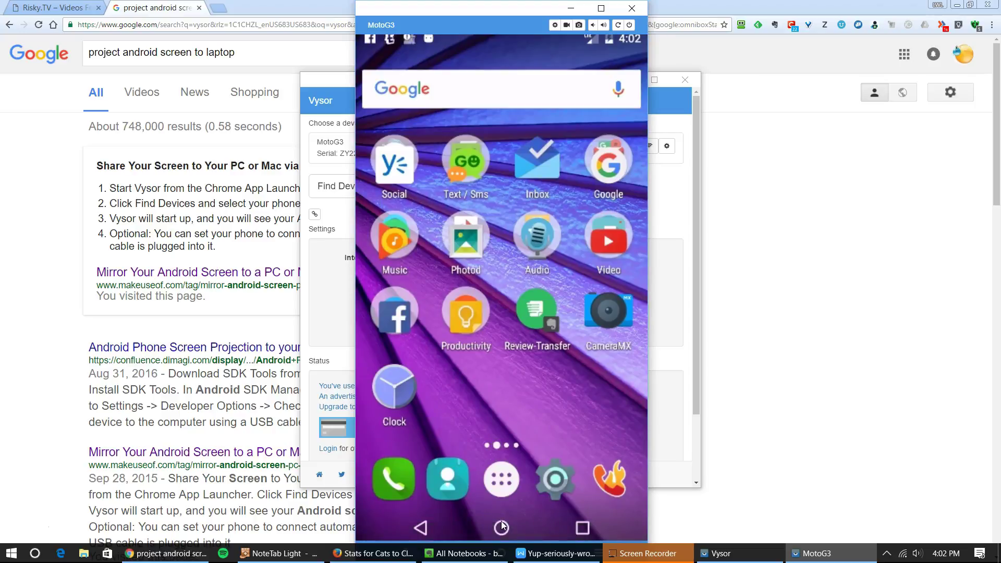
Minimize the Chrome window and the main Vysor window, leaving only the MotoG3 mirror window on the desktop
{"action": "left_click", "coordinate": [957, 5]}
{"action": "left_click", "coordinate": [687, 58]}
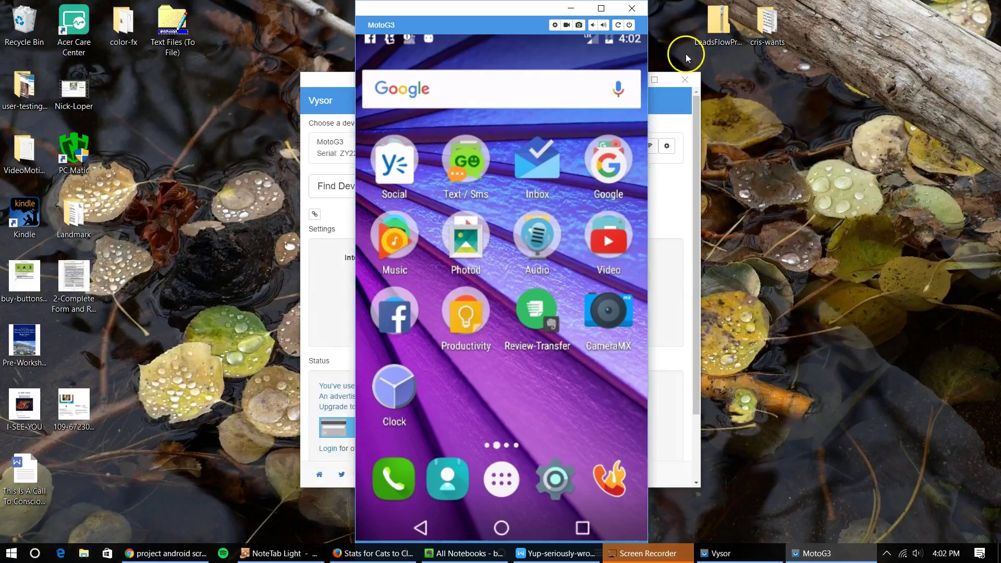
{"action": "left_click", "coordinate": [329, 83]}
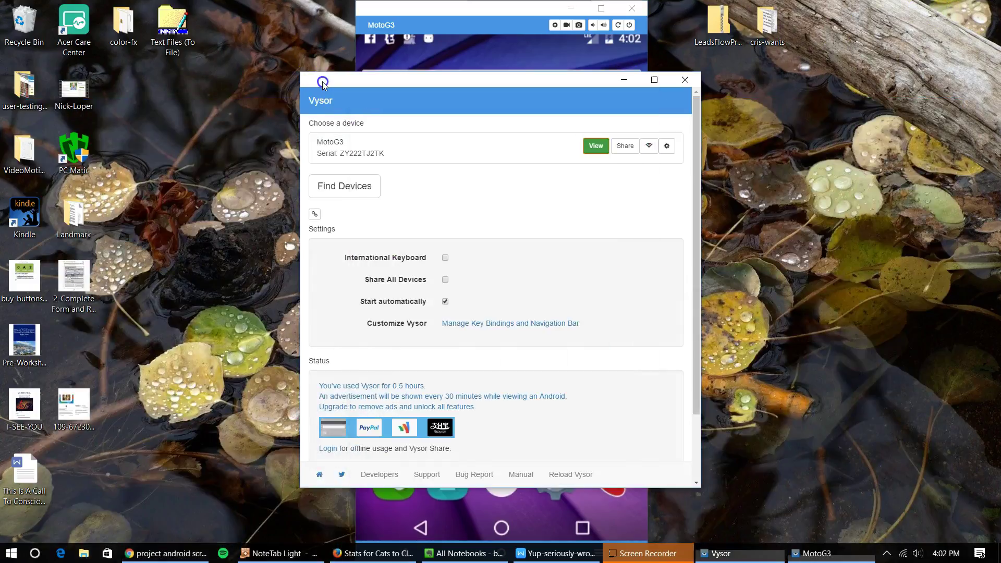
{"action": "left_click", "coordinate": [623, 83]}
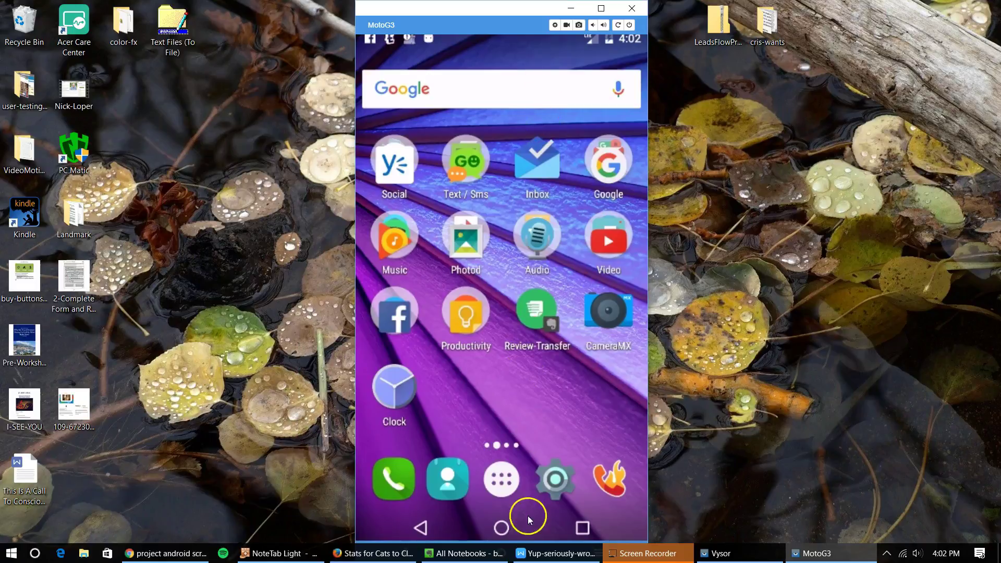
Show and minimize the Firefox window, and restore Chrome with the MotoG3 mirror window in front of it
{"action": "left_click", "coordinate": [367, 557]}
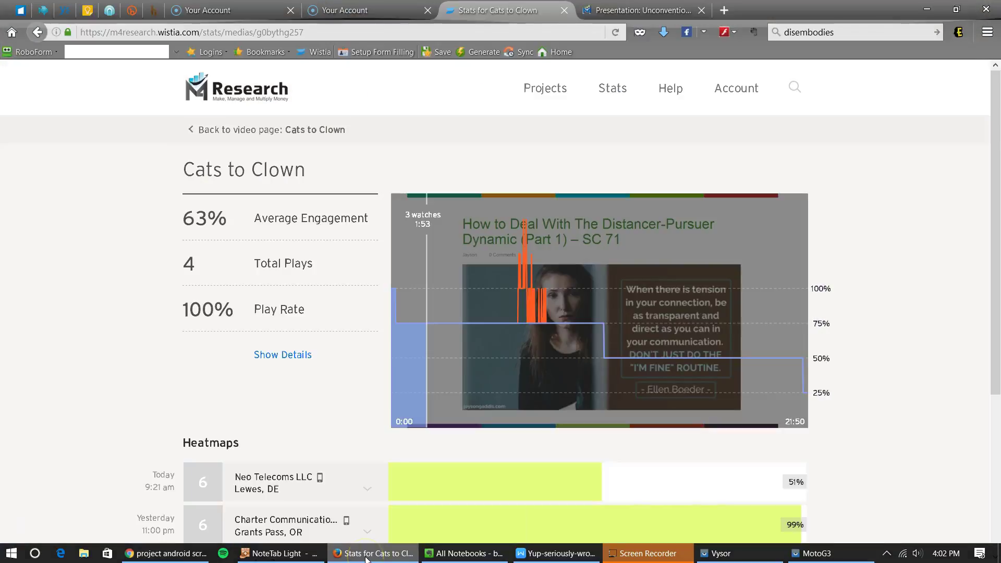
{"action": "left_click", "coordinate": [927, 9]}
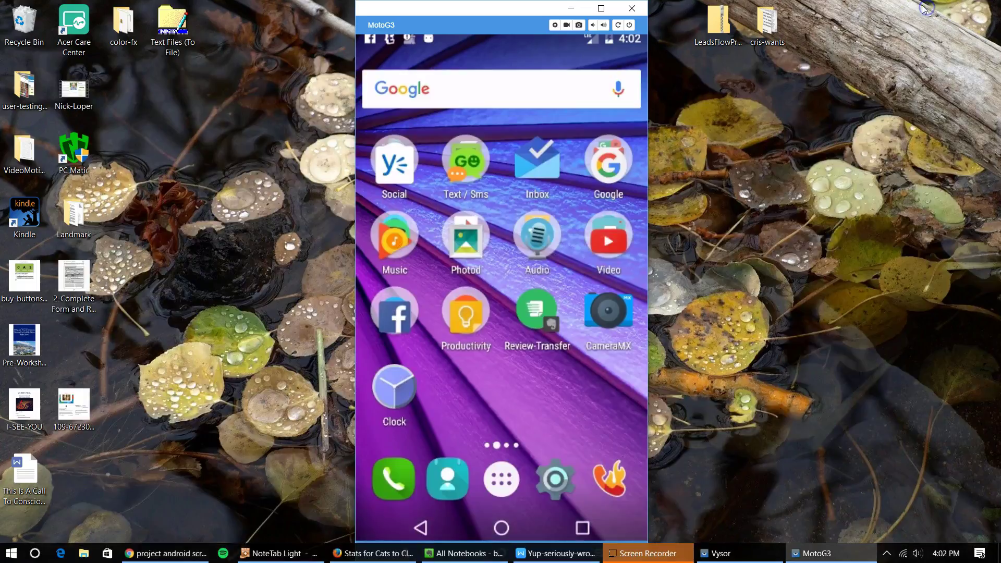
{"action": "left_click", "coordinate": [191, 558]}
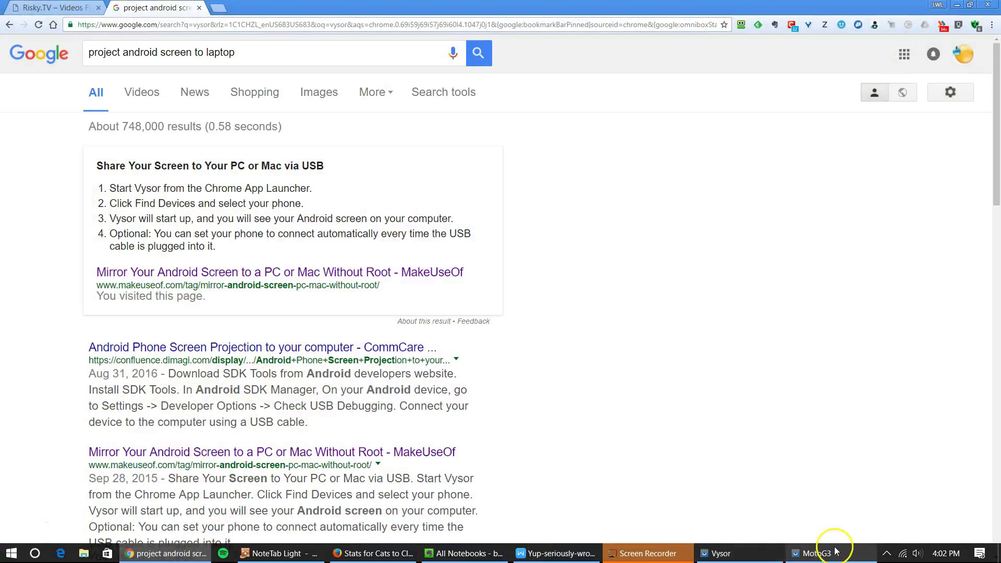
{"action": "left_click", "coordinate": [835, 553]}
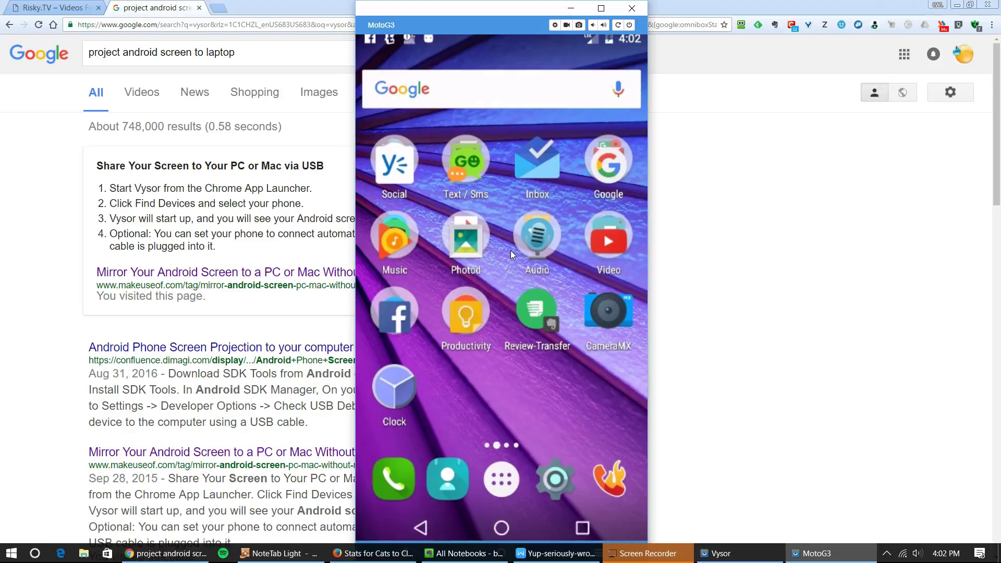
Launch FilmoraGo from the phone's Video folder in the mirror and return to the phone's home screen
{"action": "left_click", "coordinate": [620, 231]}
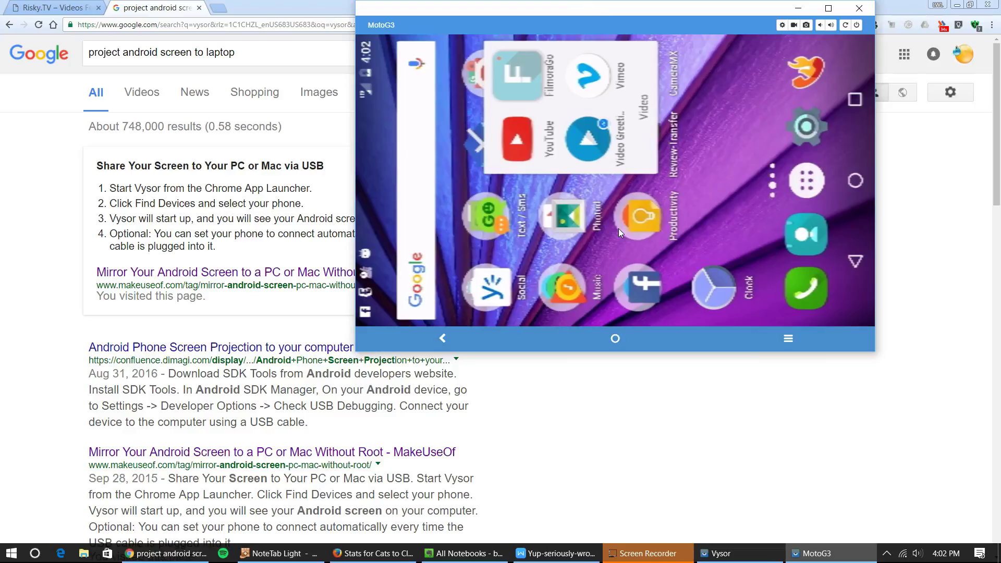
{"action": "left_click", "coordinate": [626, 55]}
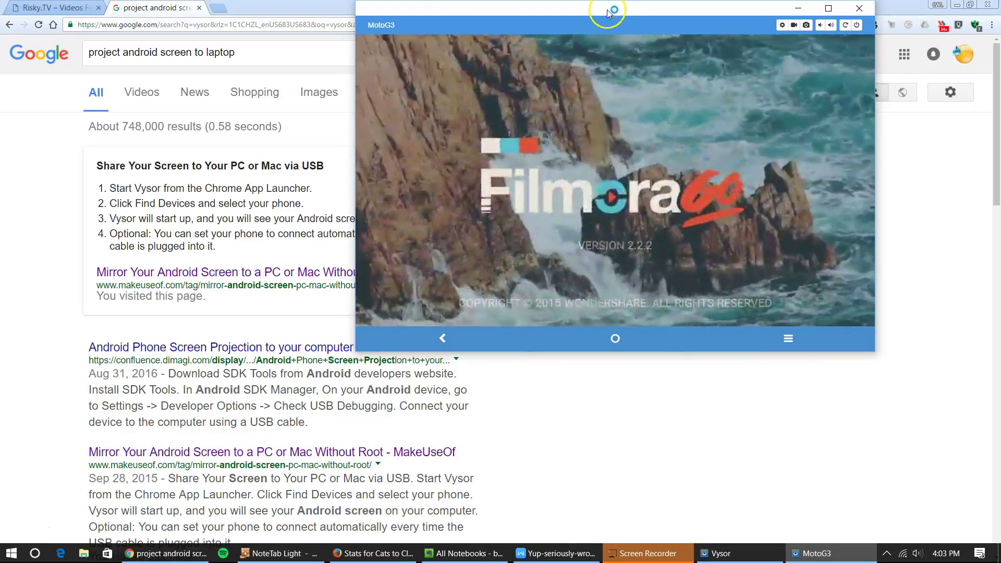
{"action": "left_click", "coordinate": [443, 340]}
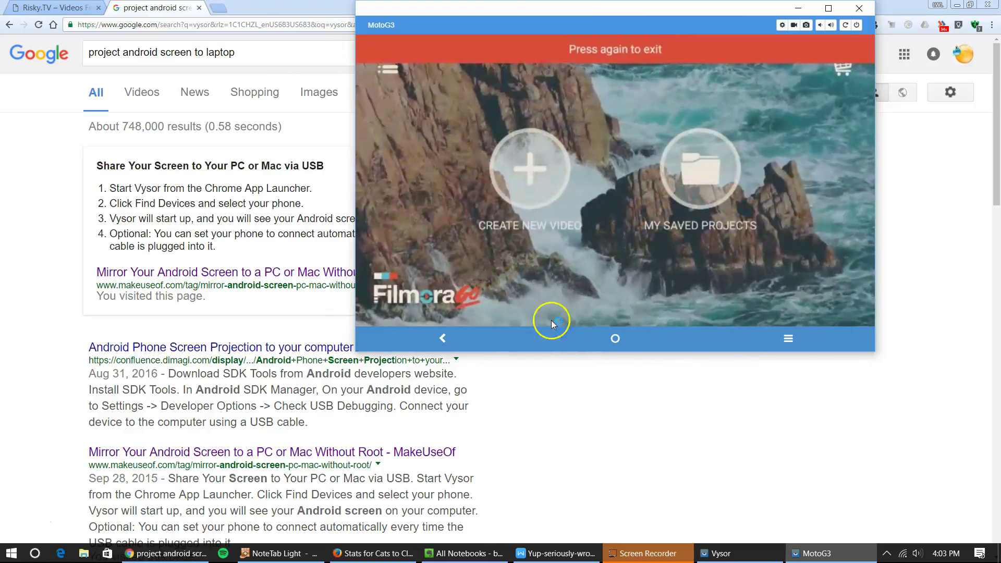
{"action": "left_click", "coordinate": [615, 338]}
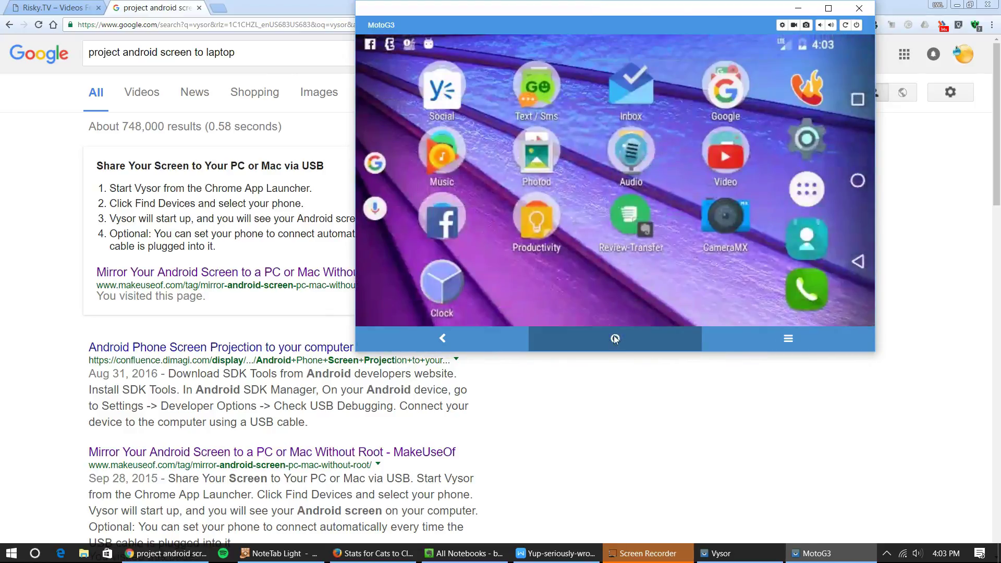
Move the MotoG3 mirror window over the search results and open the Google app on the phone
{"action": "left_click_drag", "start_coordinate": [602, 5], "coordinate": [484, 45]}
{"action": "left_click", "coordinate": [608, 215]}
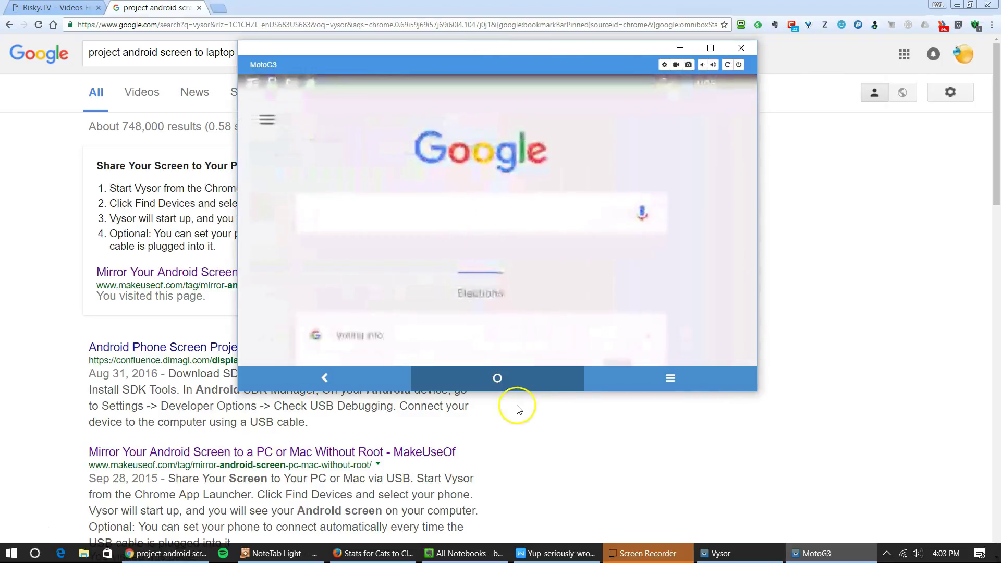
Shrink the MotoG3 mirror window to about three quarters of its width and reposition it over the search results
{"action": "left_click_drag", "start_coordinate": [617, 452], "coordinate": [618, 455]}
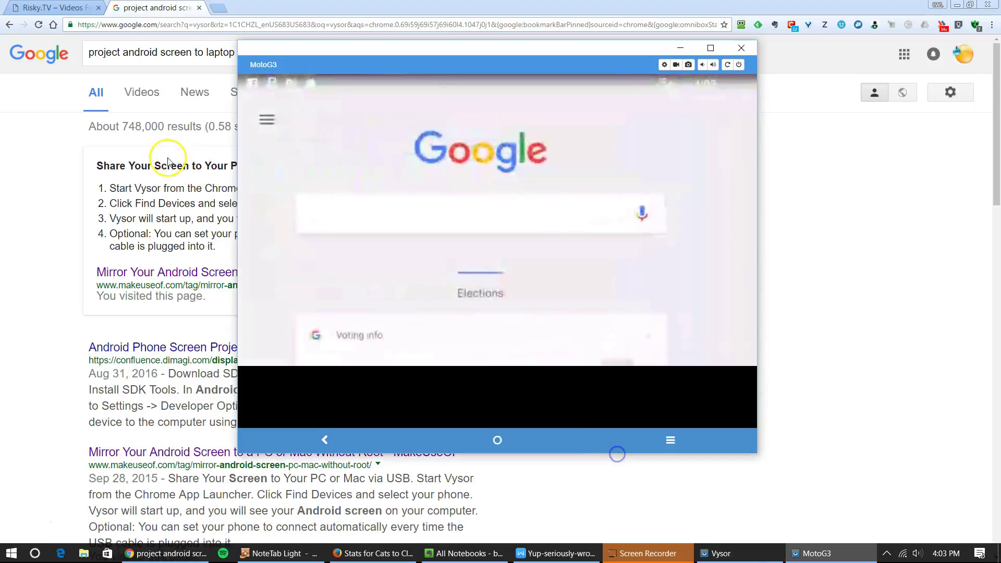
{"action": "left_click_drag", "start_coordinate": [758, 196], "coordinate": [628, 212]}
{"action": "left_click_drag", "start_coordinate": [474, 45], "coordinate": [546, 72]}
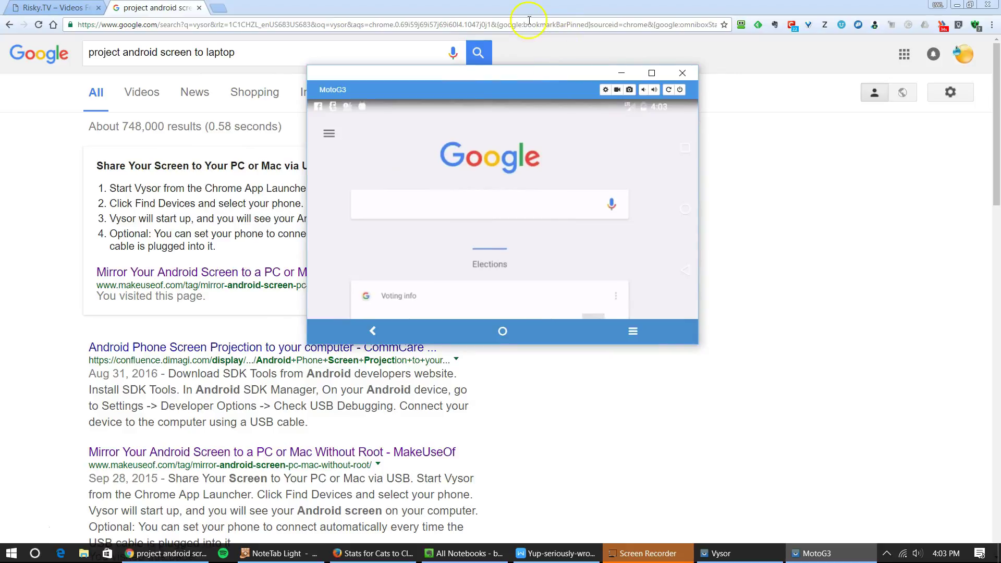
Leave the Google app for the phone's home screen, show the recent apps overview and return home
{"action": "scroll", "coordinate": [346, 218], "scroll_direction": "down", "scroll_amount": 3}
{"action": "scroll", "coordinate": [346, 218], "scroll_direction": "up", "scroll_amount": 3}
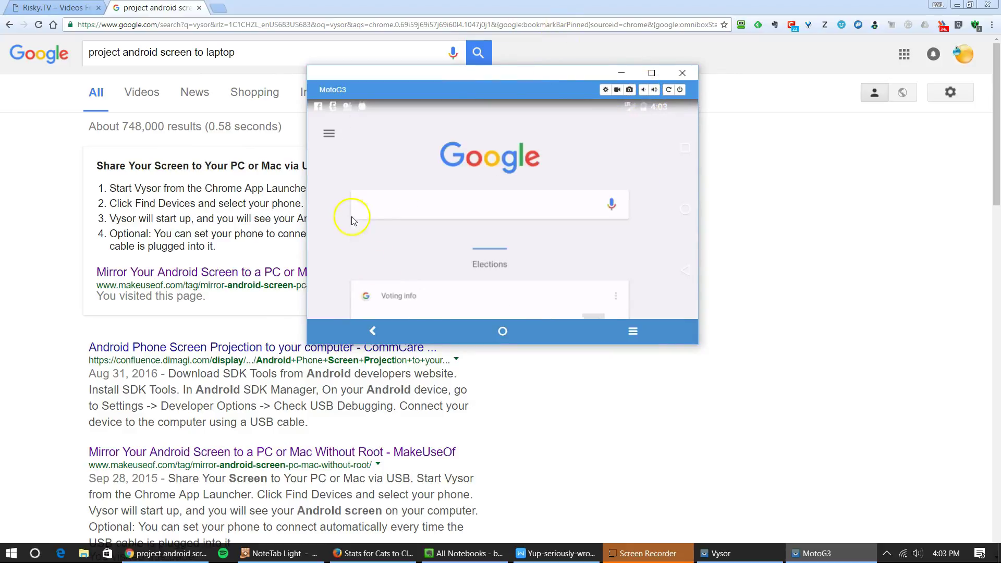
{"action": "left_click", "coordinate": [502, 332]}
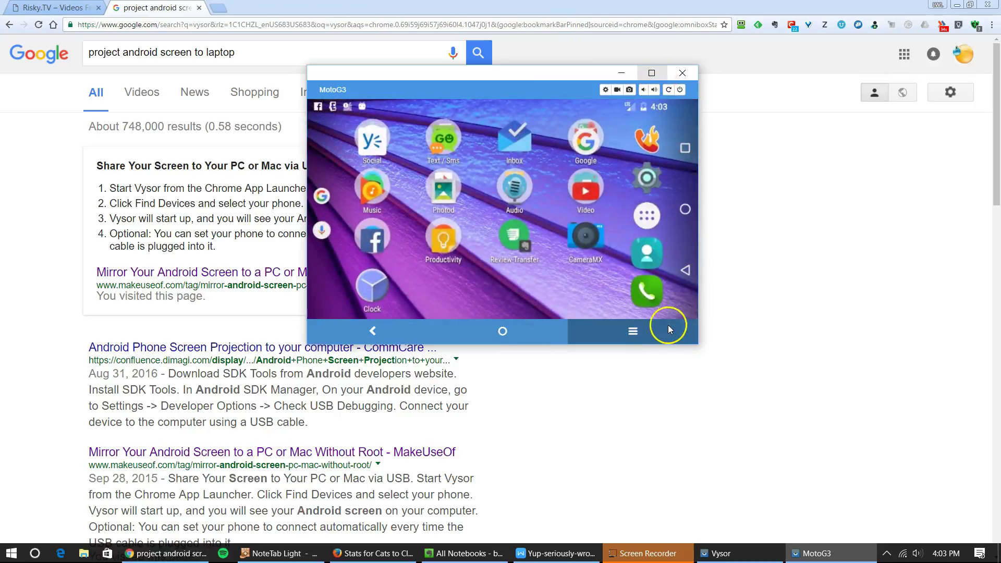
{"action": "left_click", "coordinate": [632, 334]}
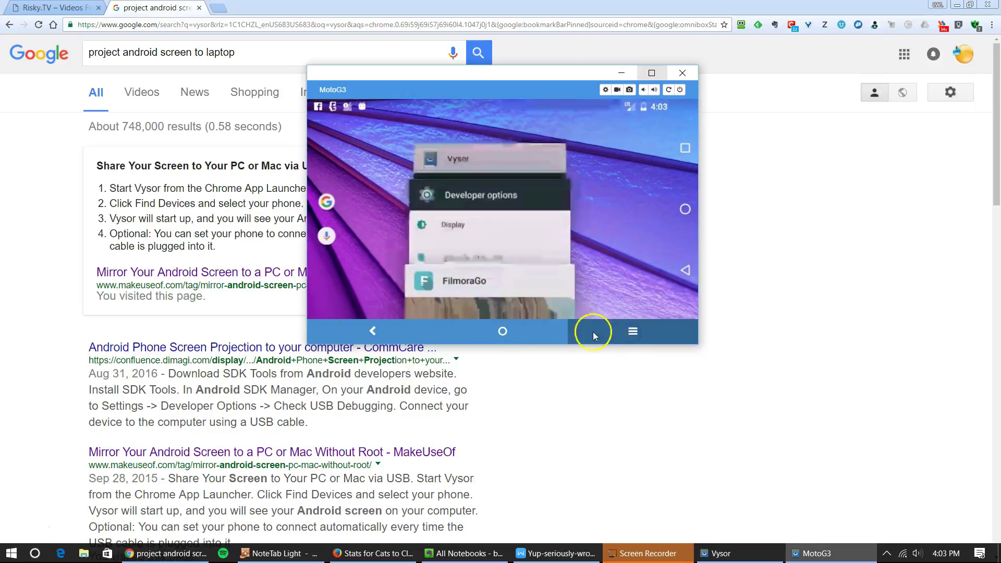
{"action": "left_click", "coordinate": [496, 333]}
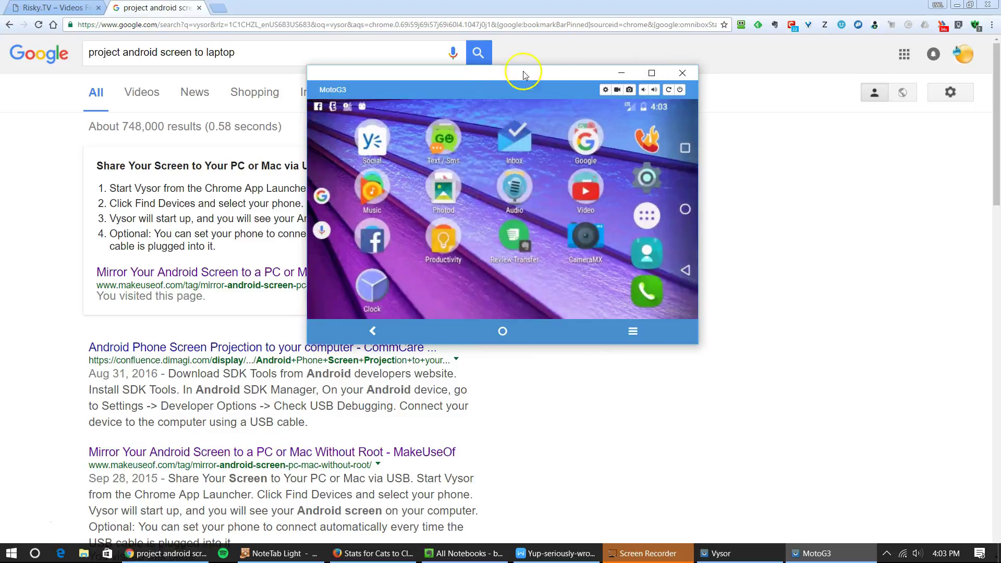
Move the MotoG3 mirror window aside to uncover the Google results, and move it back over them
{"action": "left_click_drag", "start_coordinate": [479, 73], "coordinate": [661, 139]}
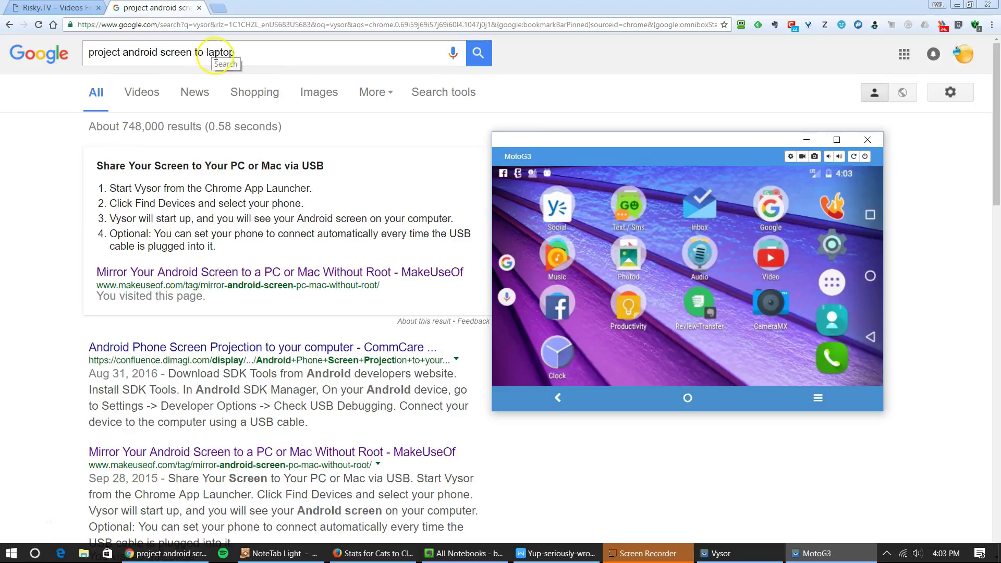
{"action": "left_click_drag", "start_coordinate": [568, 140], "coordinate": [345, 93]}
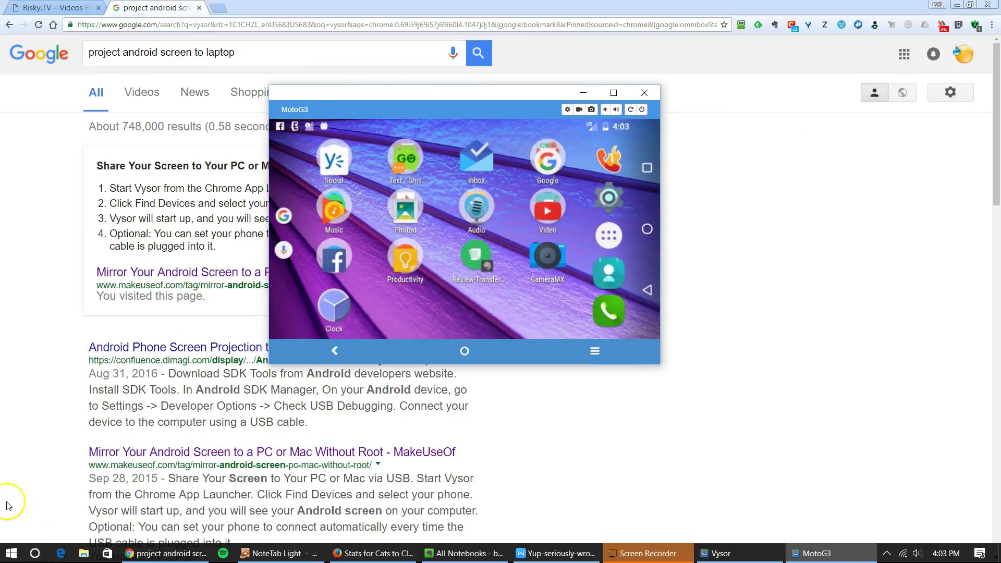